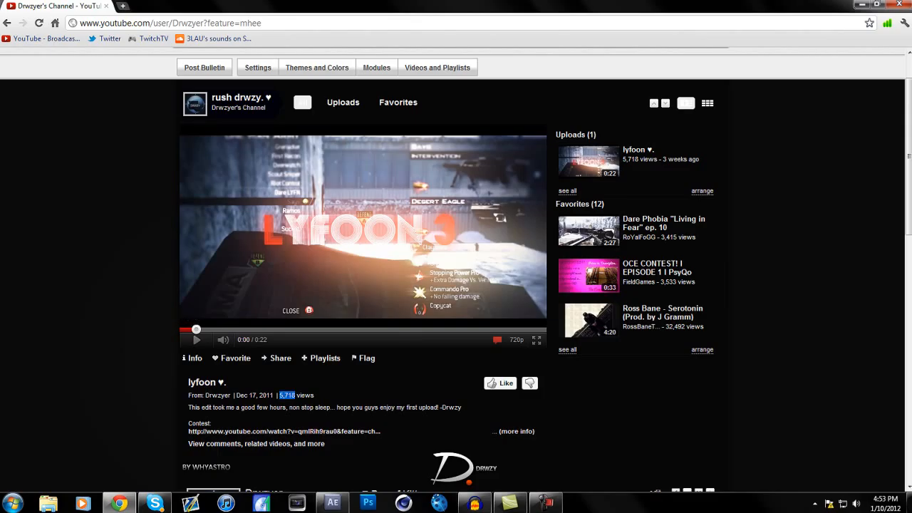
pyautogui.scroll(-1, 285, 342)
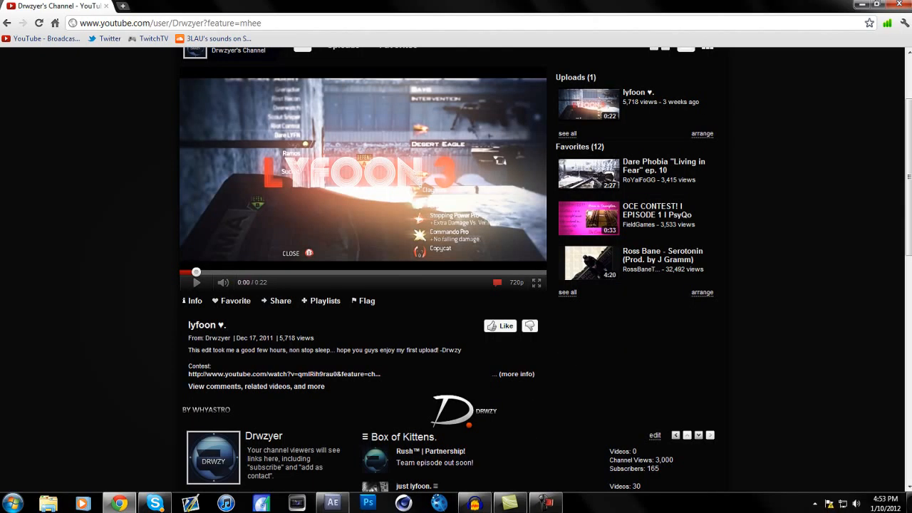
pyautogui.scroll(2, 456, 256)
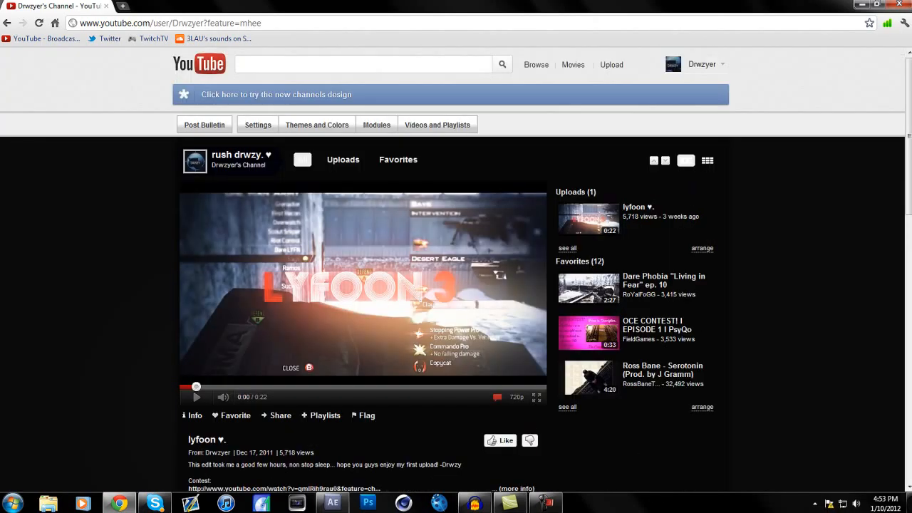
pyautogui.scroll(-1, 456, 257)
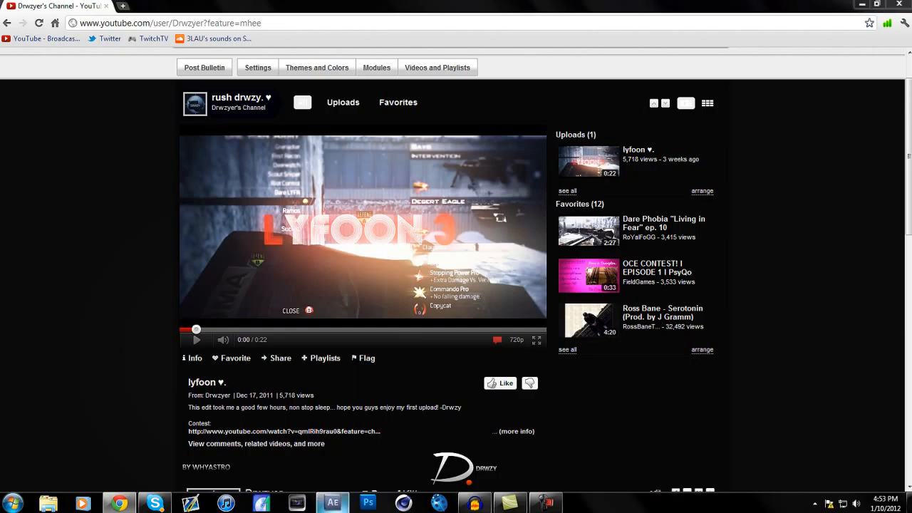
# Switch to After Effects and start a new project, discarding the changes to the open one
pyautogui.click(332, 502)
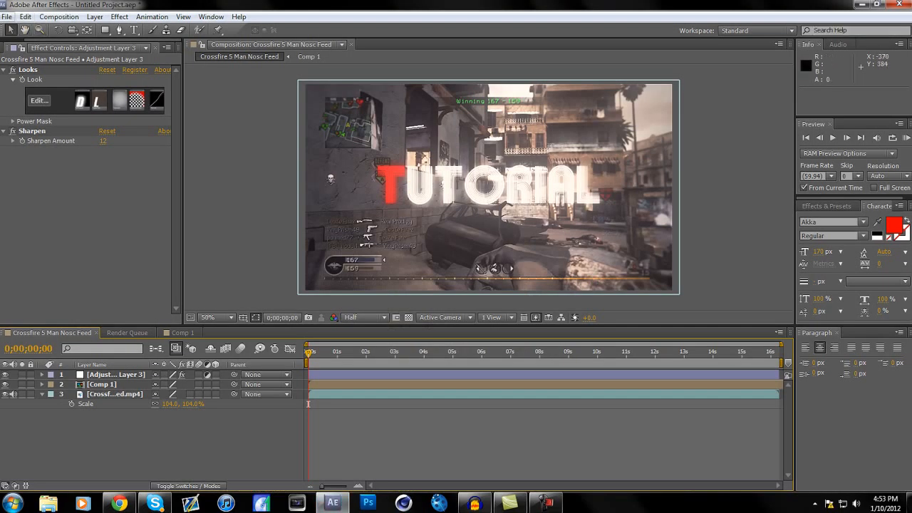
pyautogui.click(7, 16)
pyautogui.moveTo(107, 19)
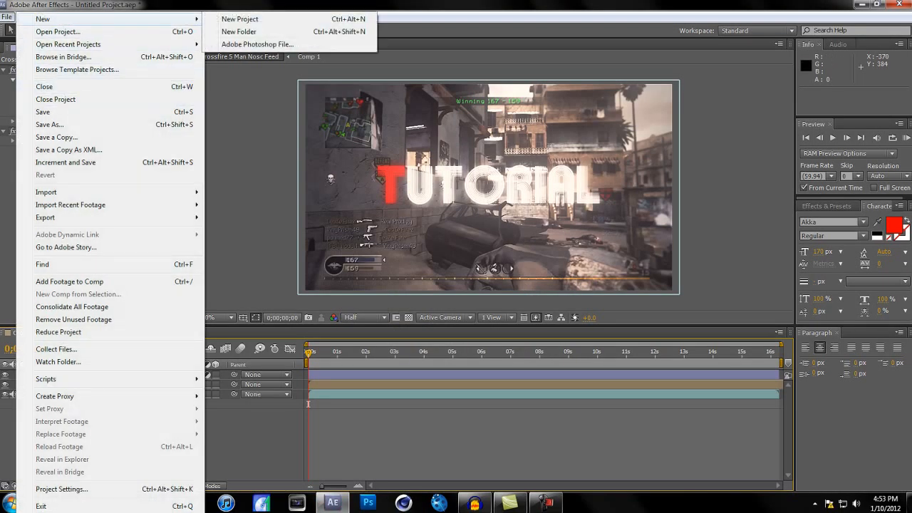
pyautogui.click(239, 19)
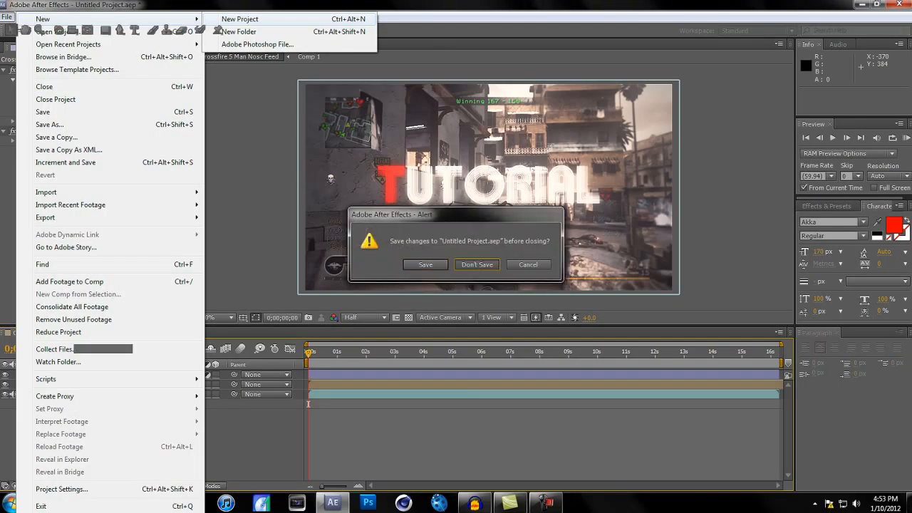
pyautogui.click(478, 265)
# Import the video file Crossfire 5 Man Nosc Feed.mp4 into the project
pyautogui.click(7, 17)
pyautogui.moveTo(107, 192)
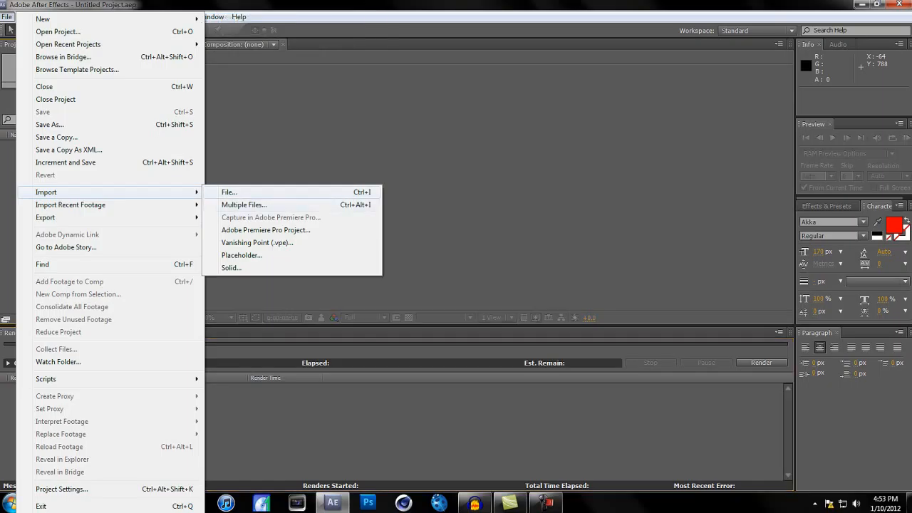
pyautogui.click(228, 192)
pyautogui.doubleClick(227, 80)
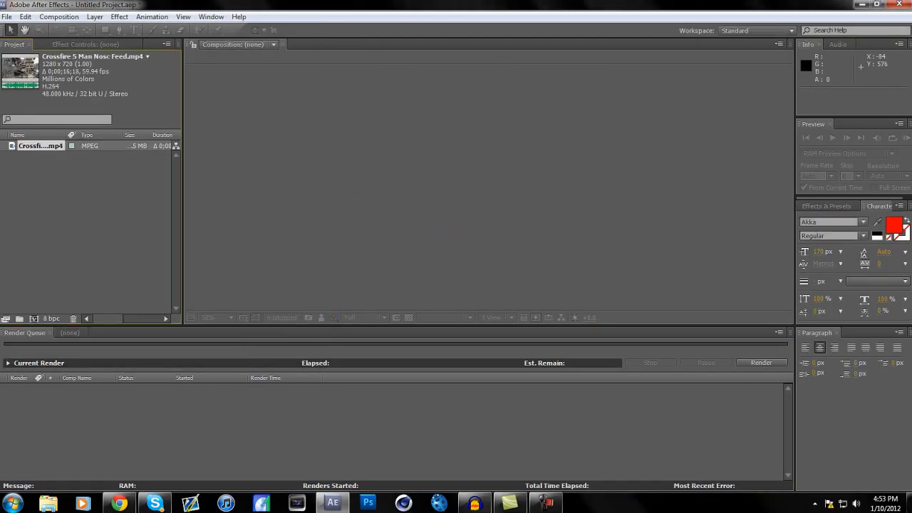
# Place the empty timeline ahead of the render queue and create a composition from the imported Crossfire clip
pyautogui.click(69, 333)
pyautogui.moveTo(69, 332); pyautogui.dragTo(23, 333)
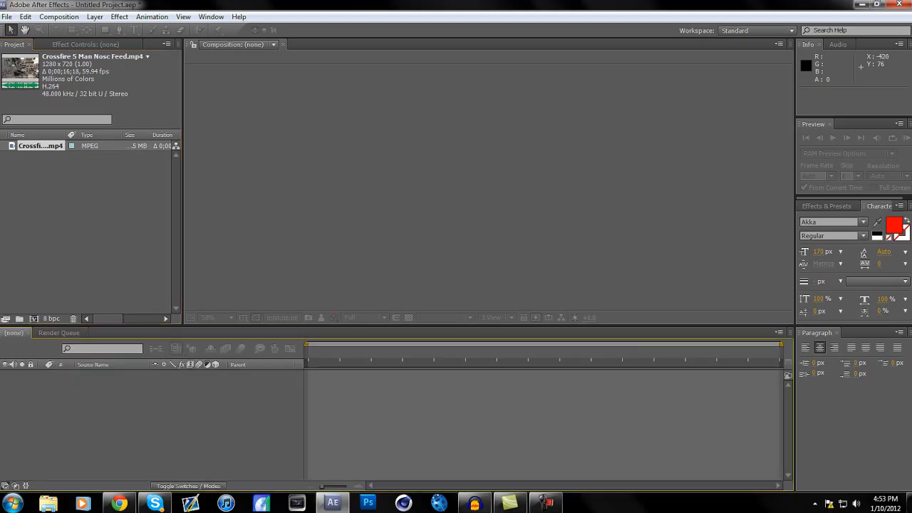
pyautogui.moveTo(41, 145); pyautogui.dragTo(53, 401)
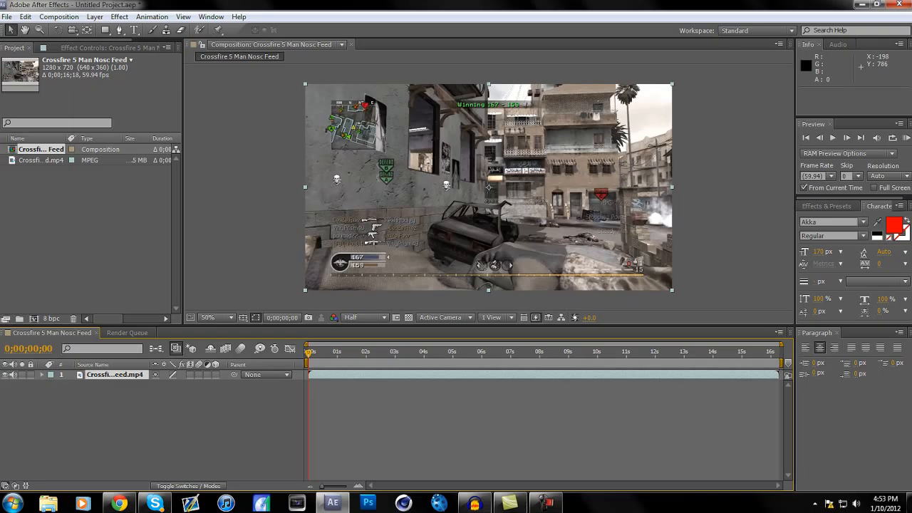
# Set the scale of the Crossfire clip layer to 104% and collapse its properties
pyautogui.press('s')
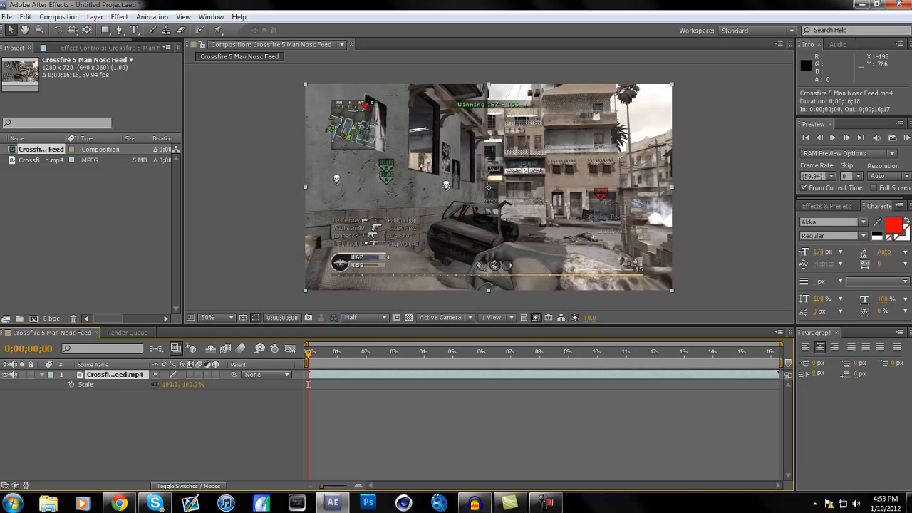
pyautogui.click(170, 384)
pyautogui.write('10')
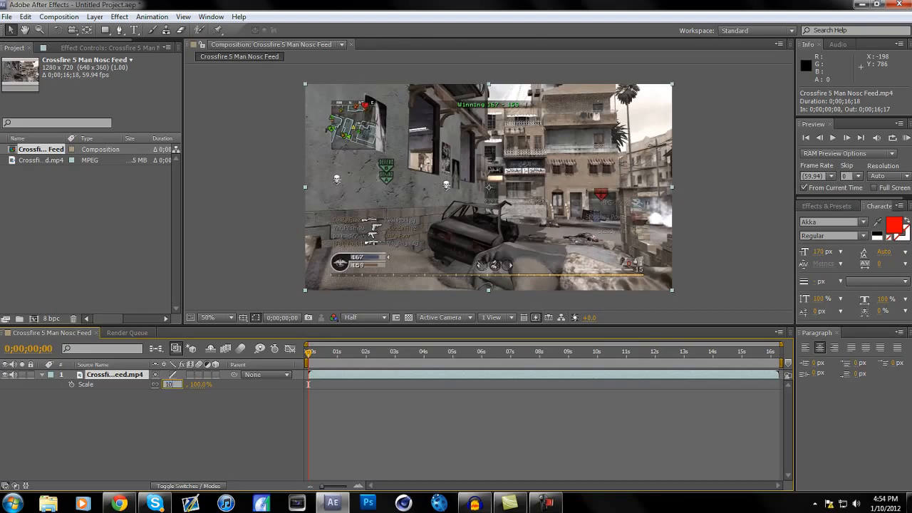
pyautogui.write('4')
pyautogui.press('Return')
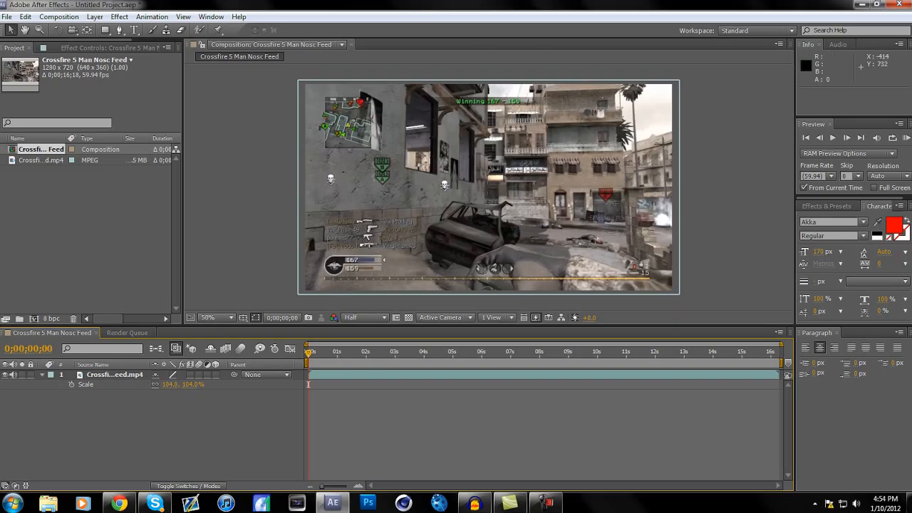
pyautogui.click(42, 375)
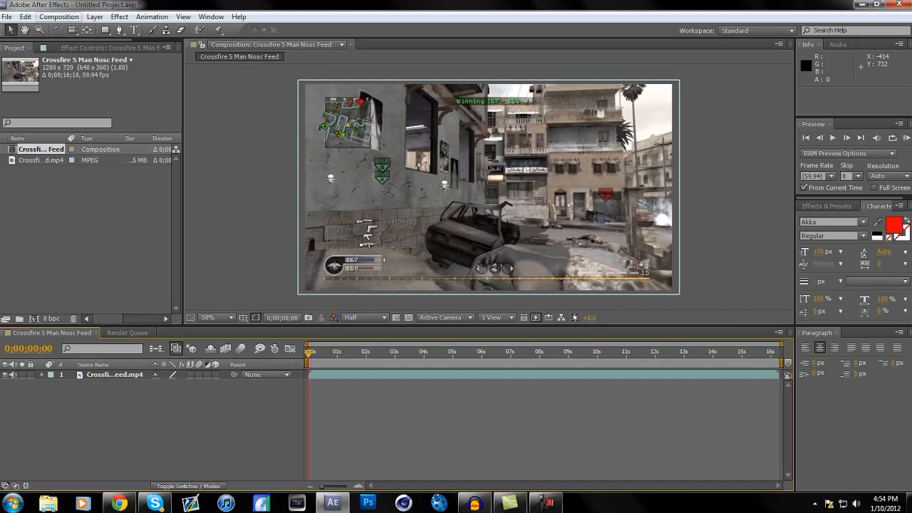
# Create a new 1280 x 720 composition at 59.94 fps, keeping the offered settings
pyautogui.click(59, 16)
pyautogui.click(85, 30)
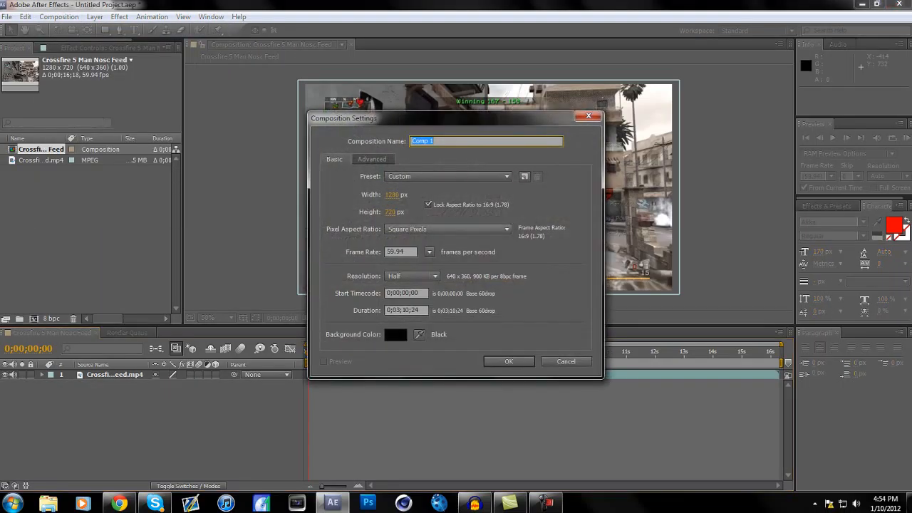
pyautogui.press('Return')
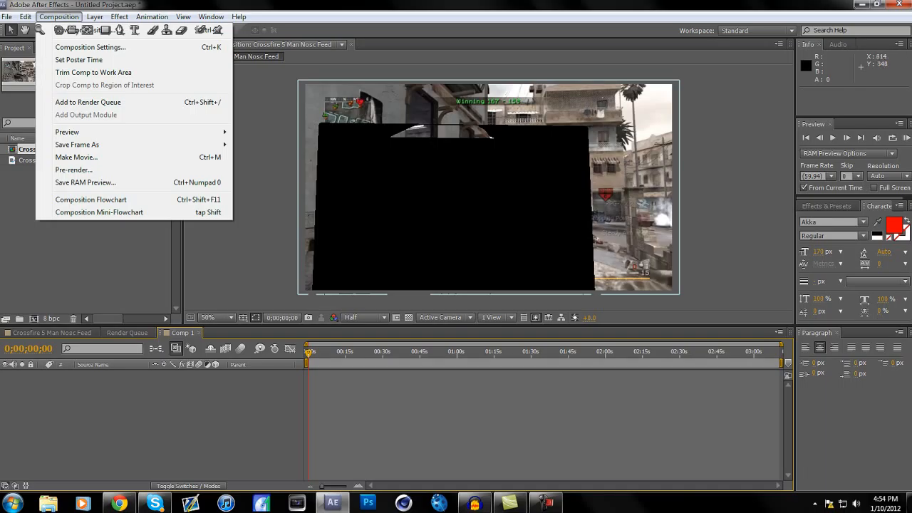
# Add a text layer reading "TUTORIAL" to the new composition
pyautogui.hotkey('ctrl', 'alt', 'shift', 't')
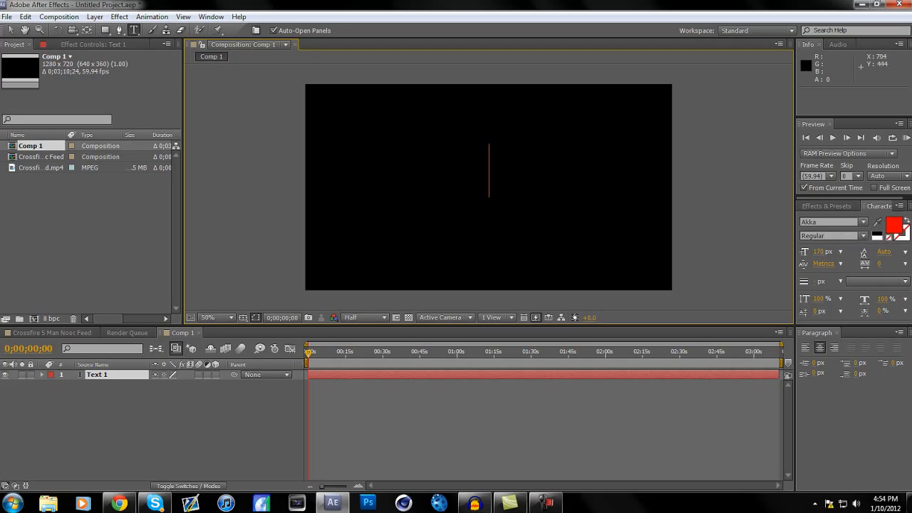
pyautogui.write('TUT')
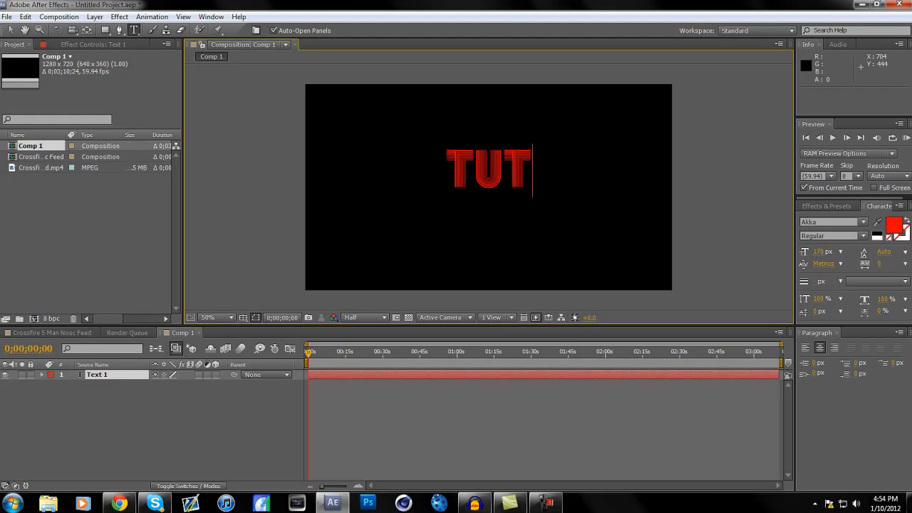
pyautogui.write('ORIAL')
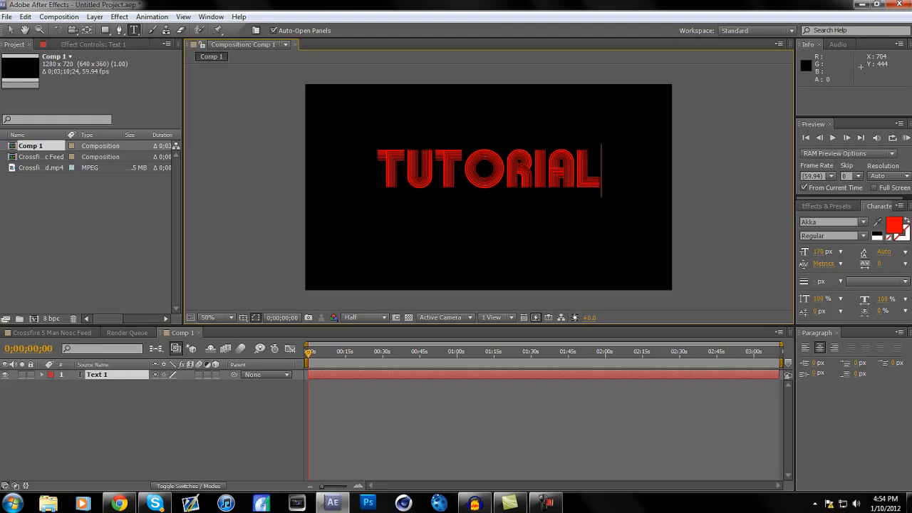
# Set the fill color of the whole TUTORIAL text to white (FFFFFF)
pyautogui.hotkey('ctrl', 'a')
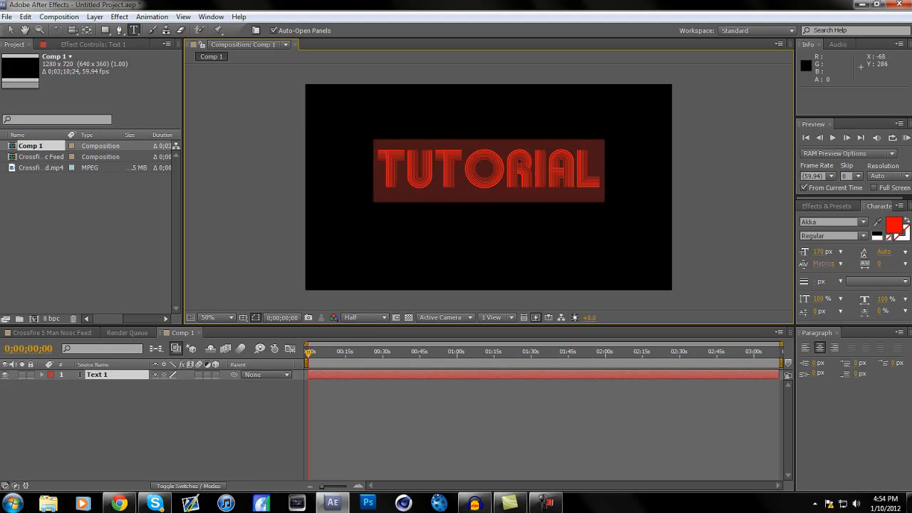
pyautogui.click(893, 225)
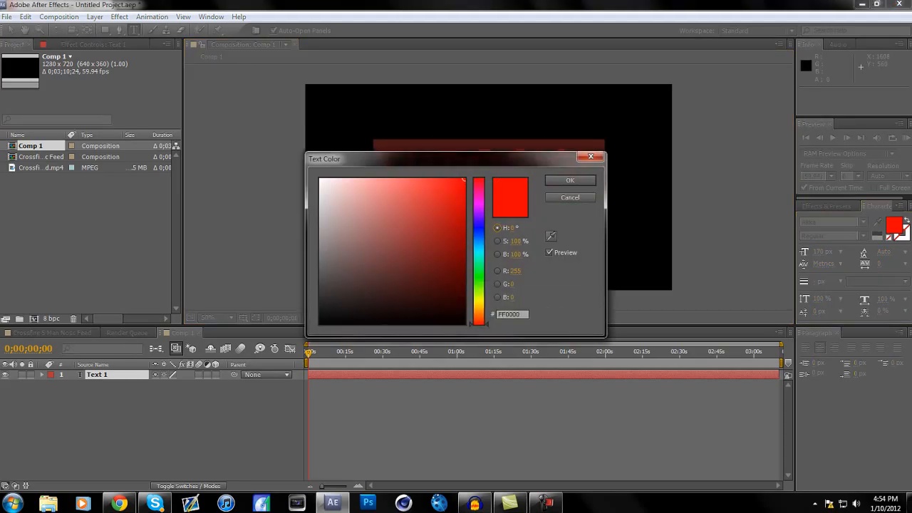
pyautogui.click(320, 179)
pyautogui.click(570, 180)
# Color only the first letter T of the TUTORIAL text red (FF0000)
pyautogui.click(402, 171)
pyautogui.hotkey('shift', 'Left')
pyautogui.click(893, 225)
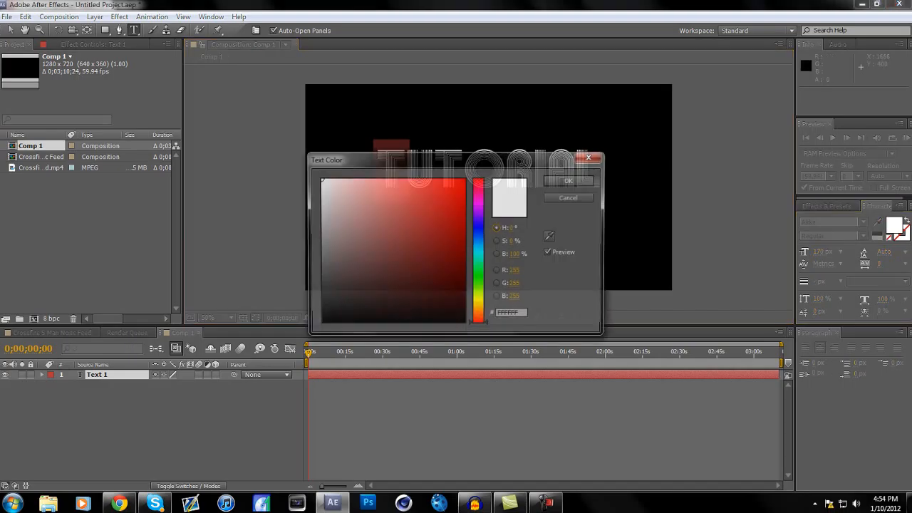
pyautogui.click(464, 179)
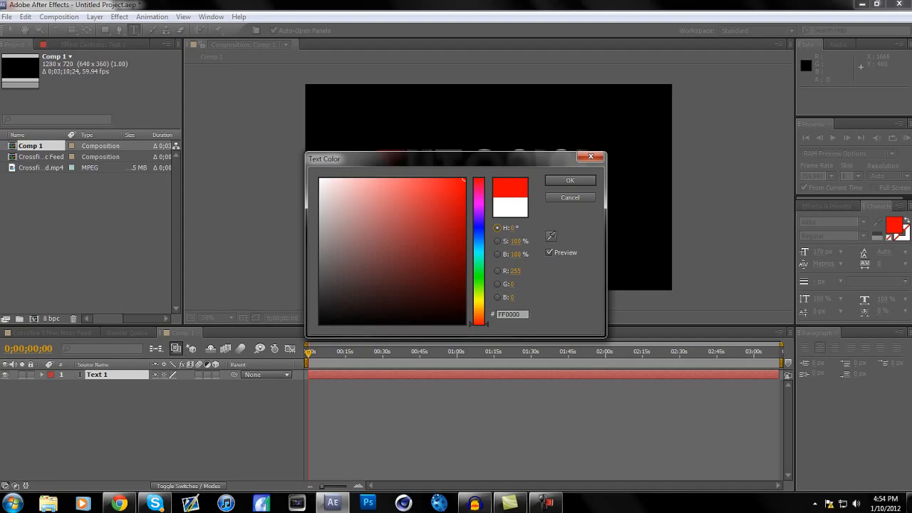
pyautogui.moveTo(463, 179)
pyautogui.mouseDown()
pyautogui.moveTo(418, 290)
pyautogui.moveTo(452, 271)
pyautogui.moveTo(436, 249)
pyautogui.moveTo(463, 179)
pyautogui.moveTo(434, 242)
pyautogui.moveTo(456, 264)
pyautogui.moveTo(421, 260)
pyautogui.moveTo(422, 240)
pyautogui.moveTo(464, 180)
pyautogui.mouseUp()
pyautogui.click(571, 181)
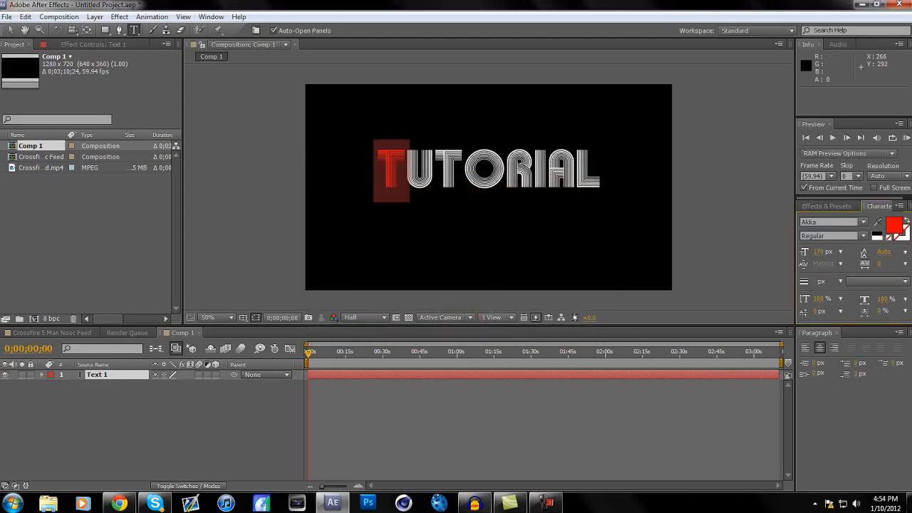
# Move the TUTORIAL text down to roughly the center of the composition frame
pyautogui.click(12, 30)
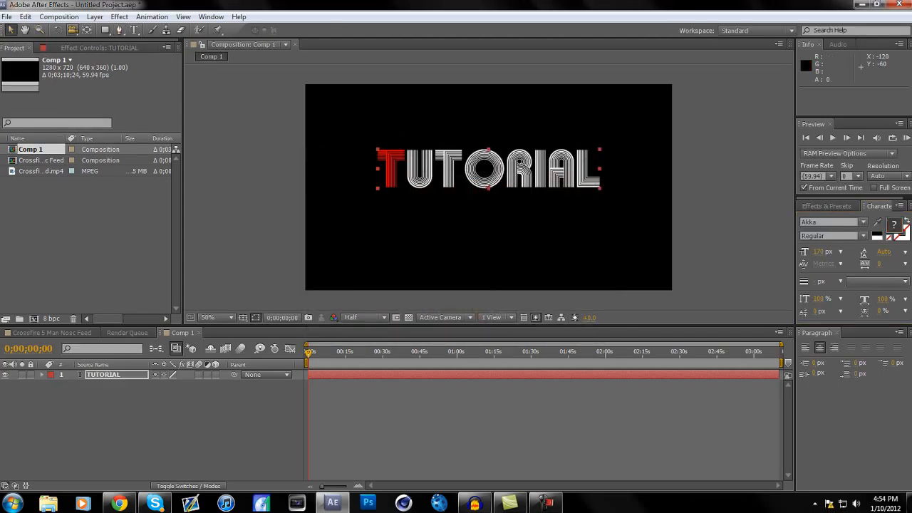
pyautogui.moveTo(565, 195); pyautogui.dragTo(564, 214)
pyautogui.moveTo(512, 188); pyautogui.dragTo(511, 187)
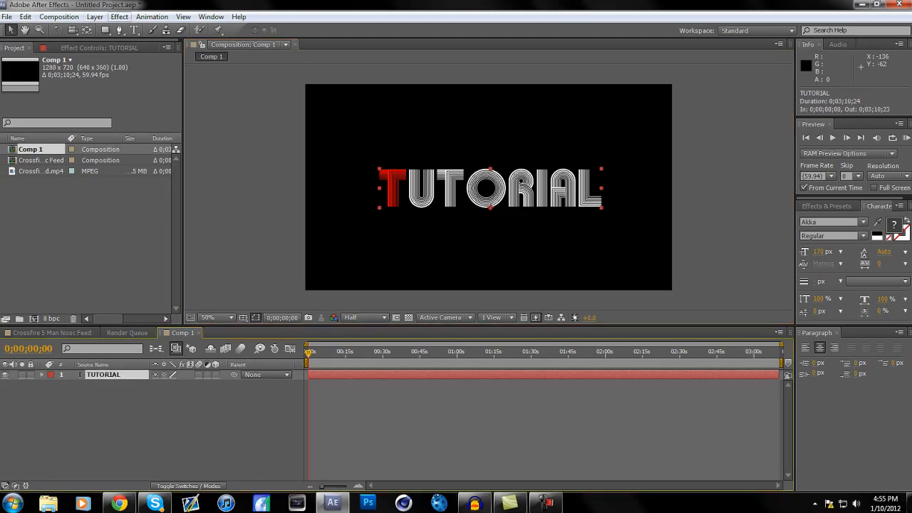
# Apply a Fast Blur effect to the TUTORIAL text layer with a blurriness of 1
pyautogui.click(119, 17)
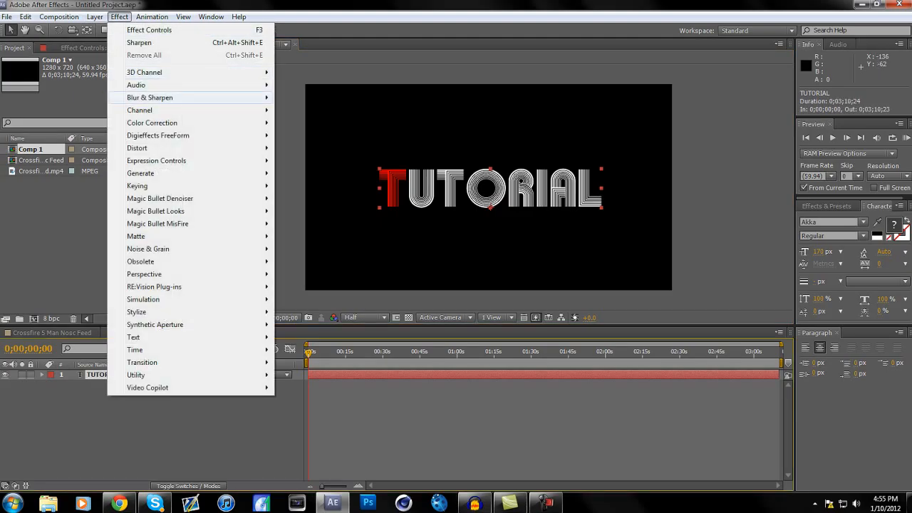
pyautogui.moveTo(150, 98)
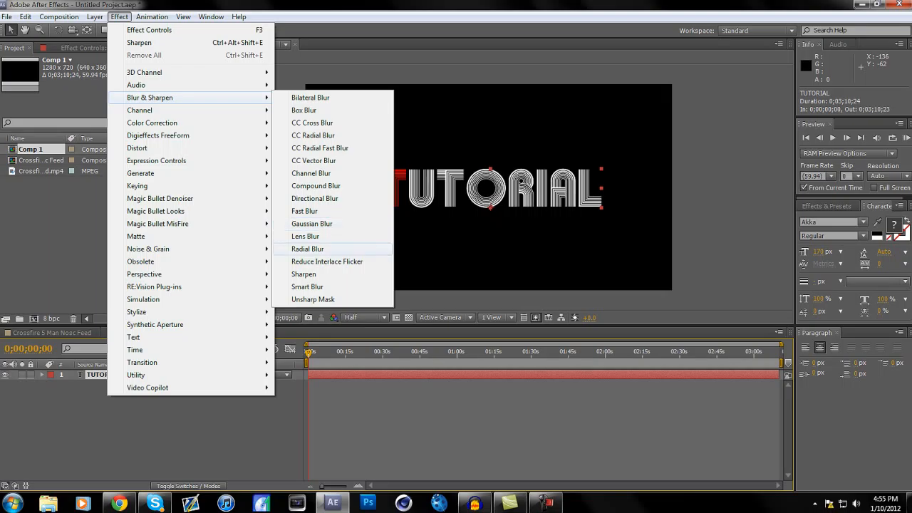
pyautogui.click(306, 211)
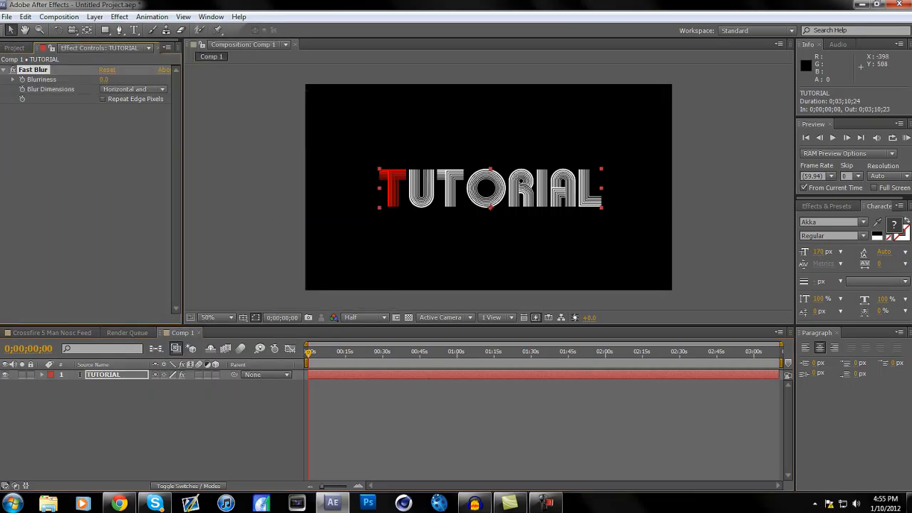
pyautogui.click(104, 80)
pyautogui.write('1')
pyautogui.press('Return')
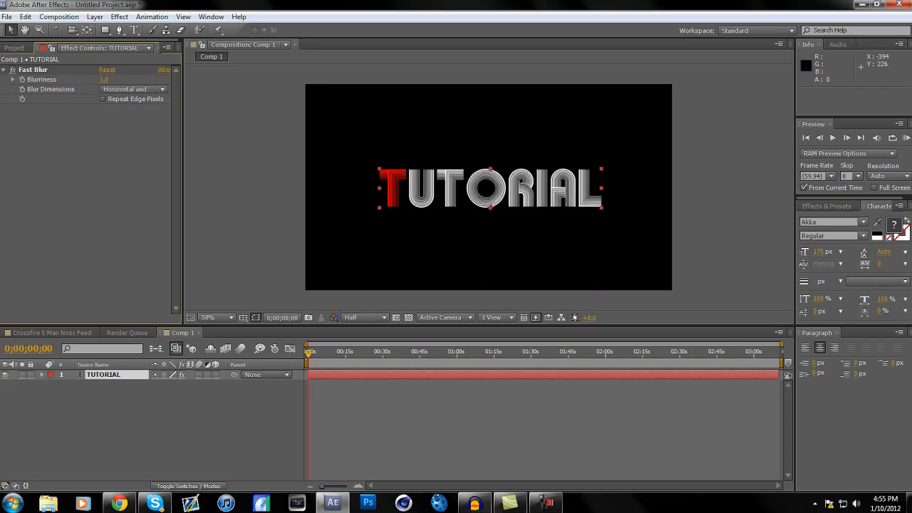
# Duplicate the blurred TUTORIAL text layer and clear the layer selection
pyautogui.click(104, 375)
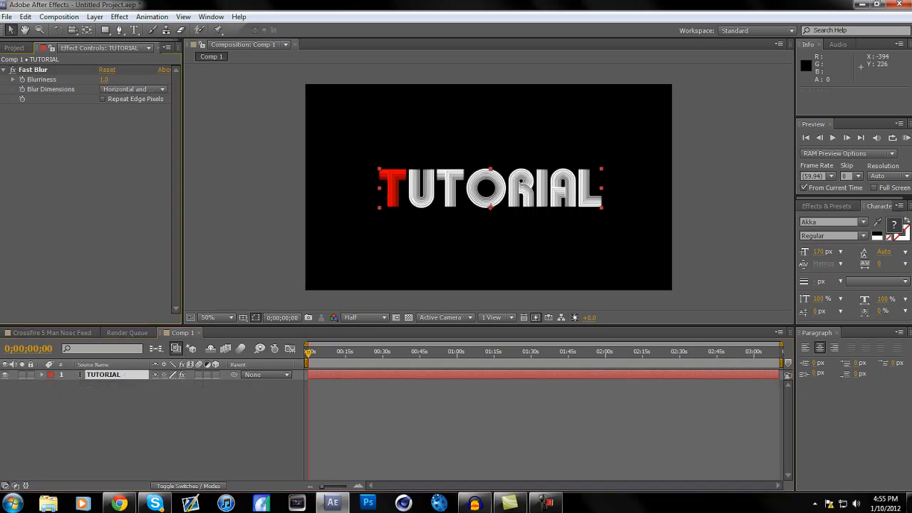
pyautogui.hotkey('ctrl', 'd')
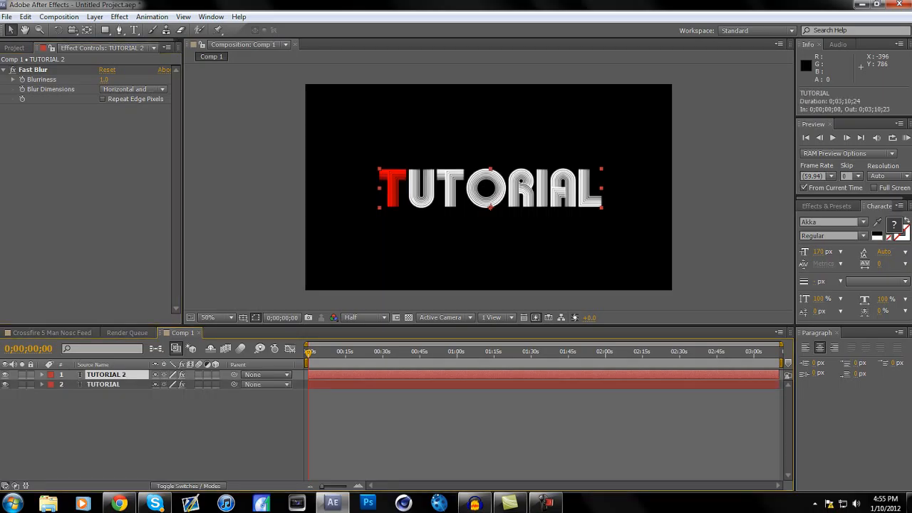
pyautogui.hotkey('ctrl', 'shift', 'a')
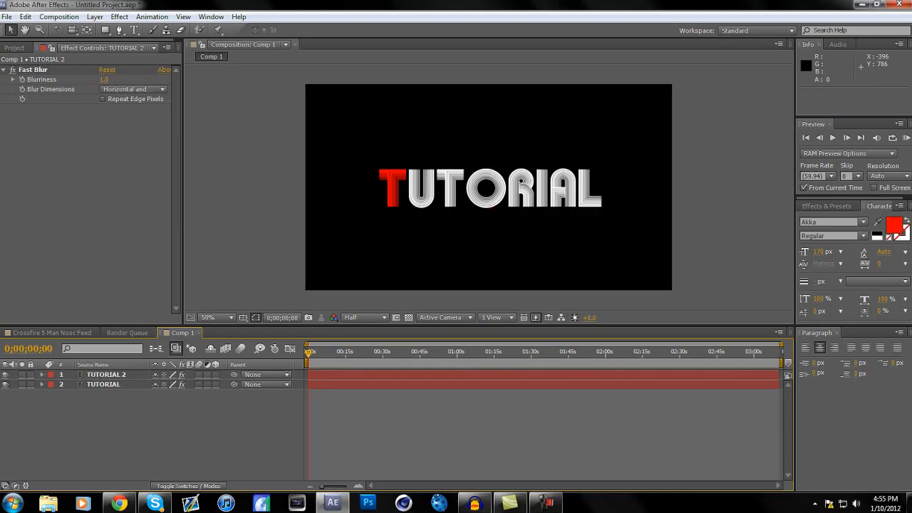
# Apply a Gaussian Blur effect with a blurriness of 30 to the lower TUTORIAL text layer
pyautogui.click(104, 385)
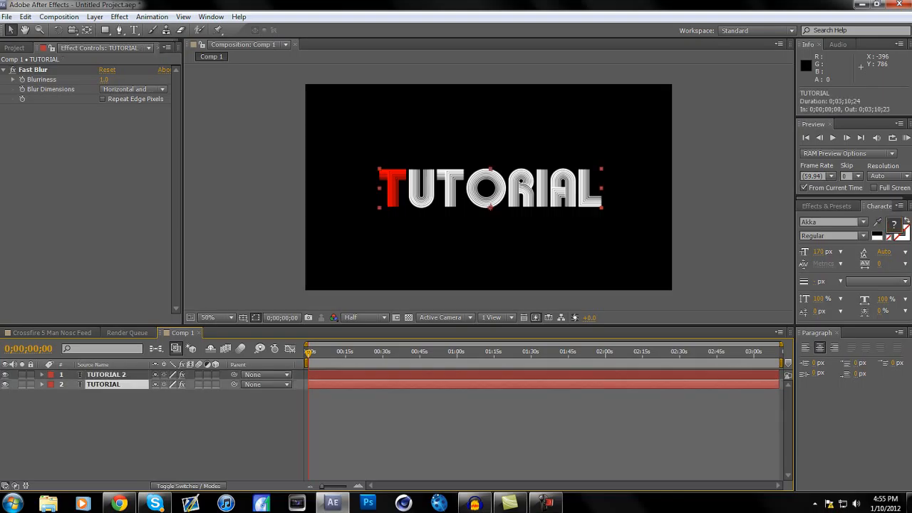
pyautogui.click(119, 17)
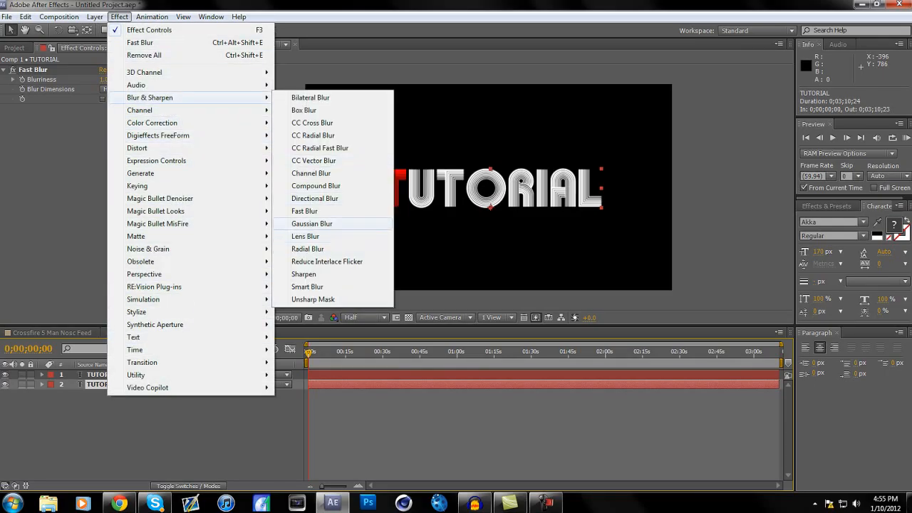
pyautogui.click(311, 224)
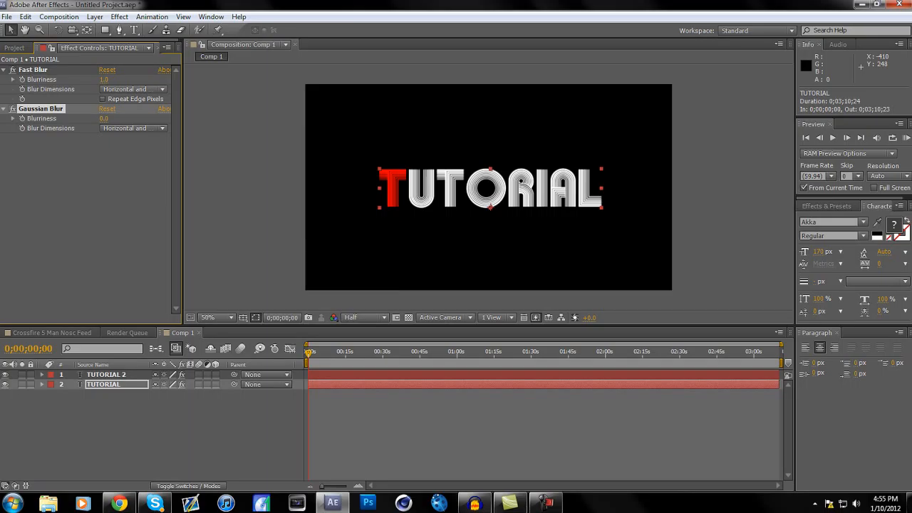
pyautogui.moveTo(104, 118); pyautogui.dragTo(641, 119)
pyautogui.moveTo(334, 119); pyautogui.dragTo(369, 118)
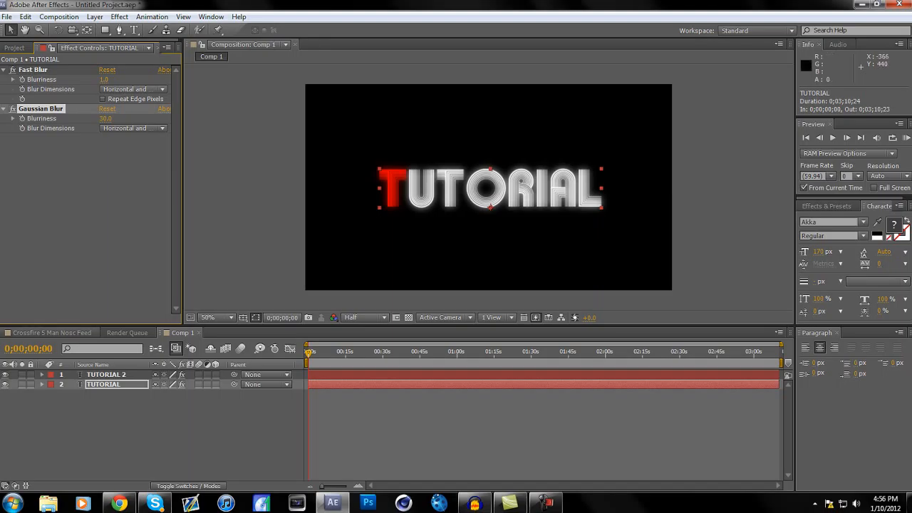
# Place Comp 1 above the gameplay clip in the Crossfire 5 Man Nosc Feed composition
pyautogui.click(52, 333)
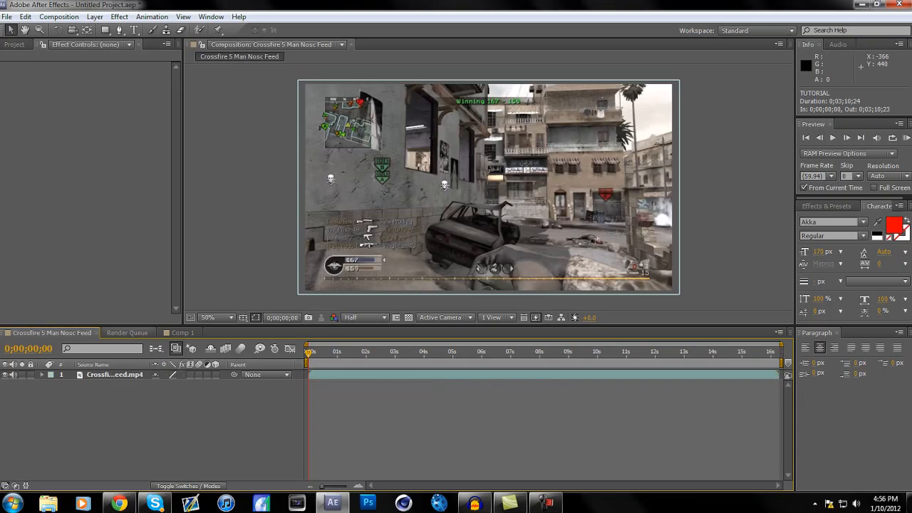
pyautogui.moveTo(127, 333); pyautogui.dragTo(175, 333)
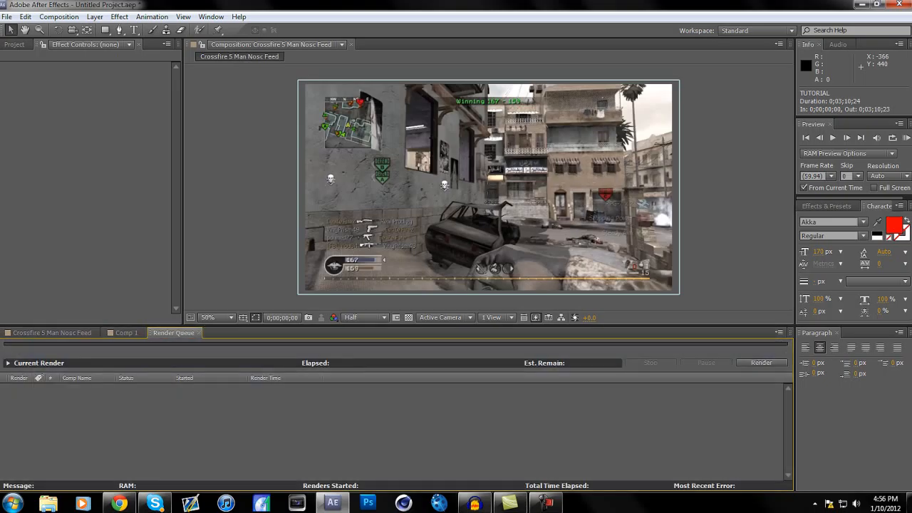
pyautogui.click(51, 333)
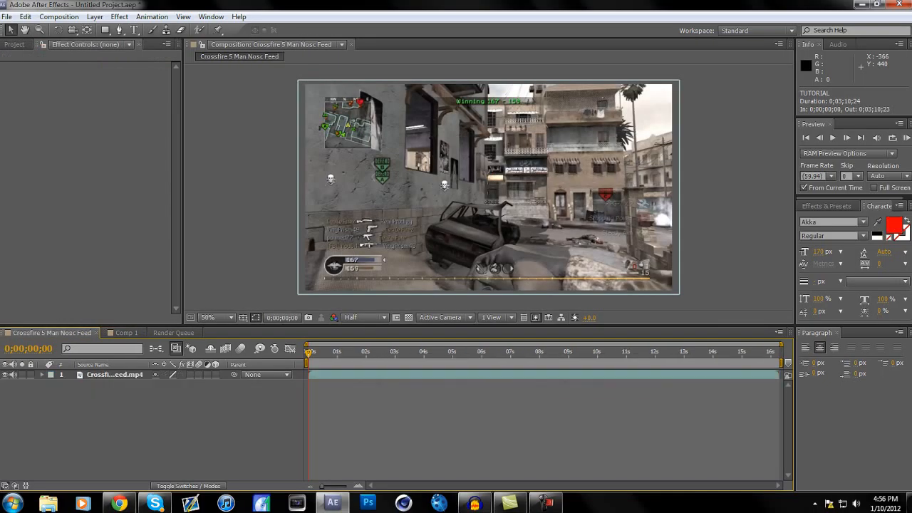
pyautogui.click(14, 44)
pyautogui.moveTo(30, 146); pyautogui.dragTo(64, 418)
pyautogui.moveTo(100, 385); pyautogui.dragTo(101, 371)
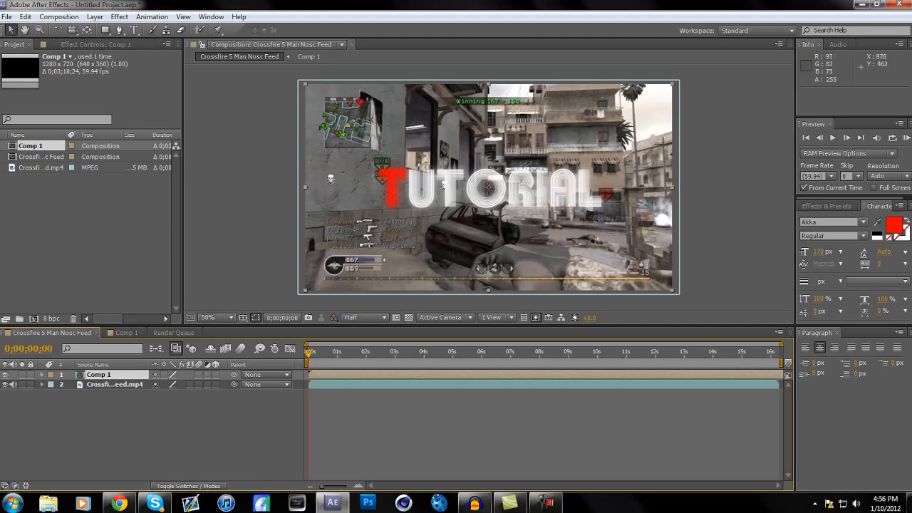
# Add an adjustment layer above Comp 1 and the gameplay clip and rename it CC
pyautogui.hotkey('ctrl', 'shift', 'a')
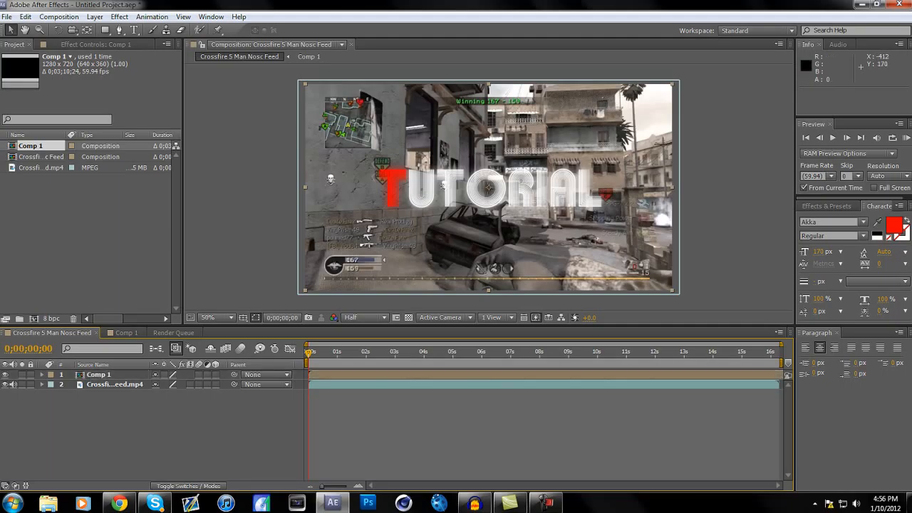
pyautogui.hotkey('ctrl', 'alt', 'y')
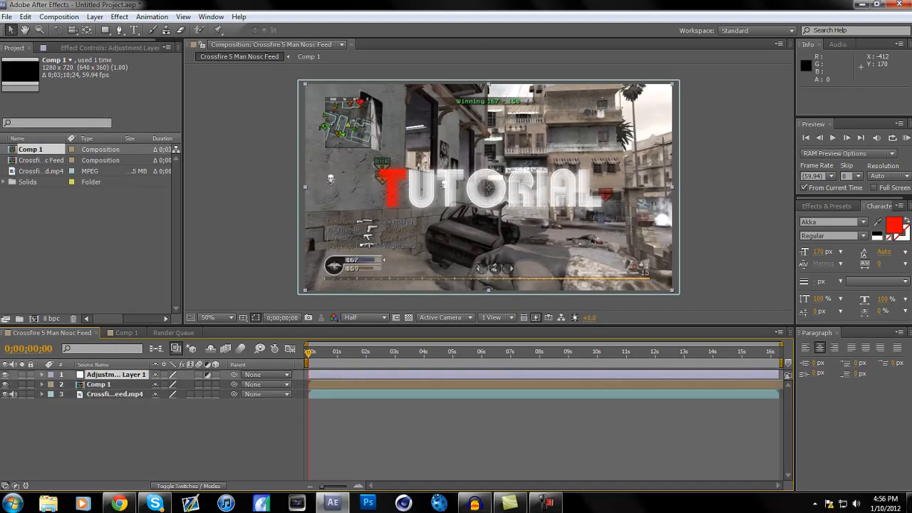
pyautogui.rightClick(111, 375)
pyautogui.click(142, 483)
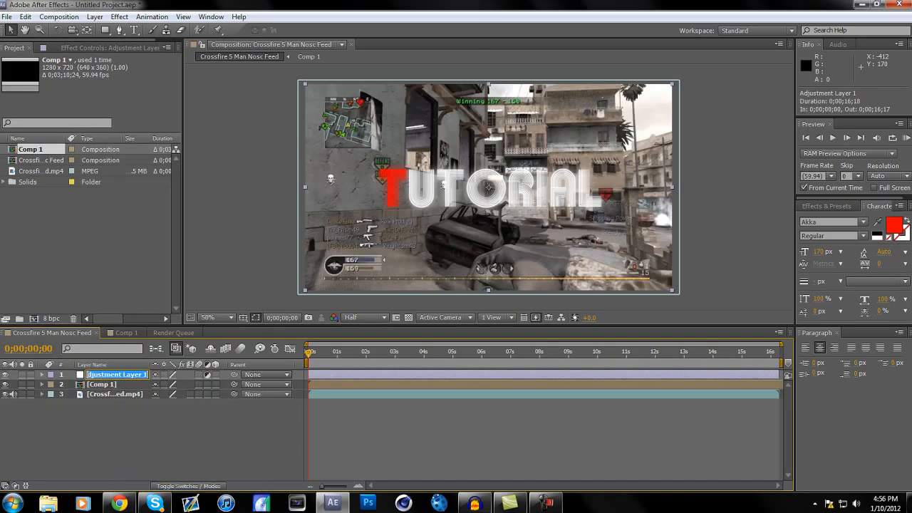
pyautogui.write('CC')
pyautogui.press('Return')
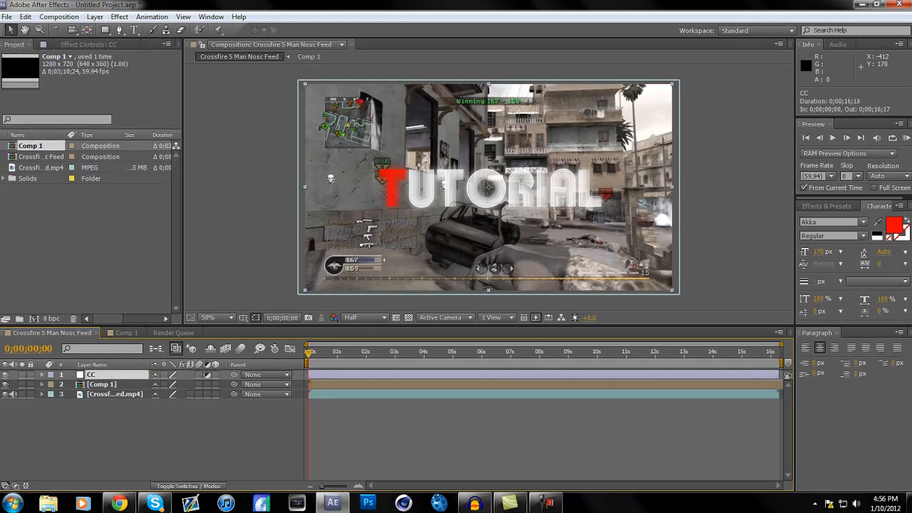
# Apply Magic Bullet Looks to the CC layer with a look combining Diffusion, Lightflex, Vignette, Edge Softness, Curves and Lift-Gamma-Gain
pyautogui.click(119, 16)
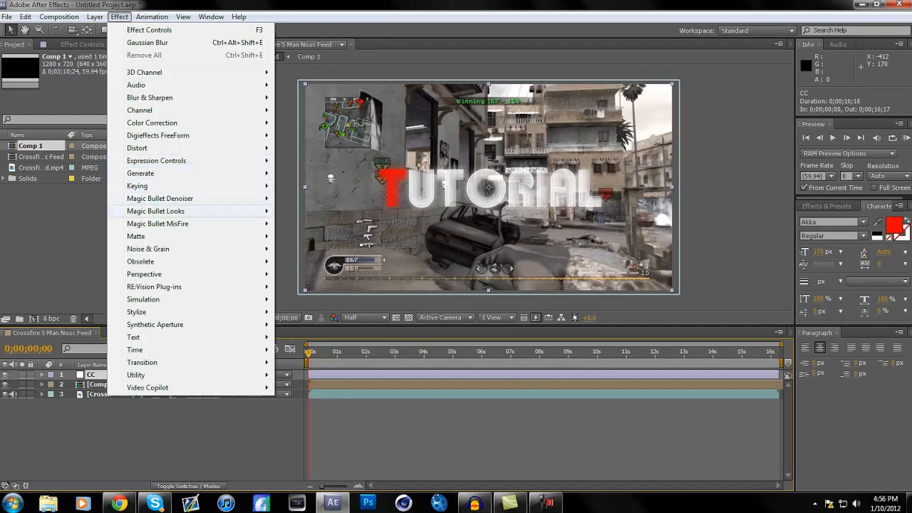
pyautogui.moveTo(155, 211)
pyautogui.click(300, 211)
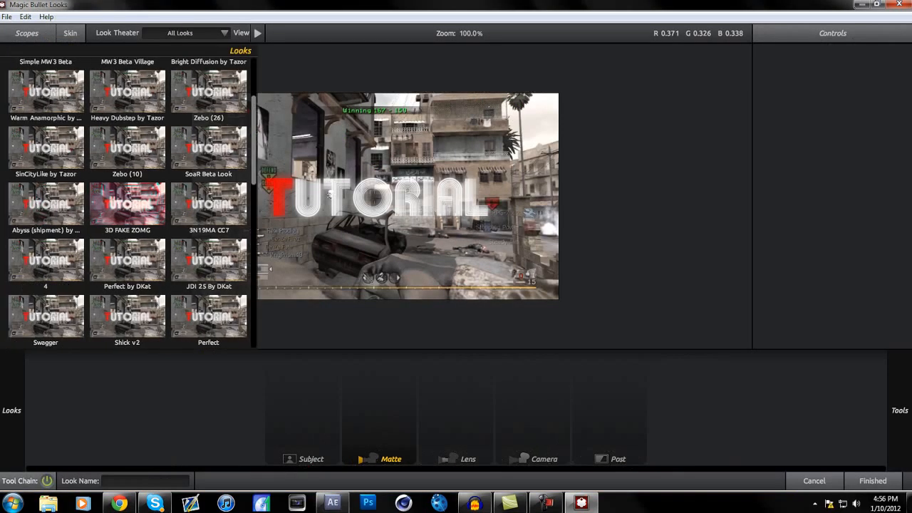
pyautogui.scroll(-1, 127, 249)
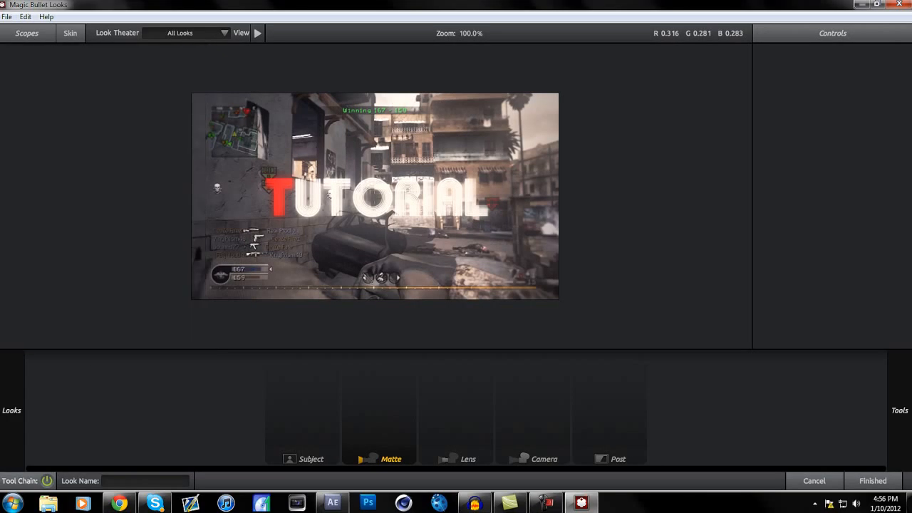
pyautogui.moveTo(870, 171); pyautogui.dragTo(467, 234)
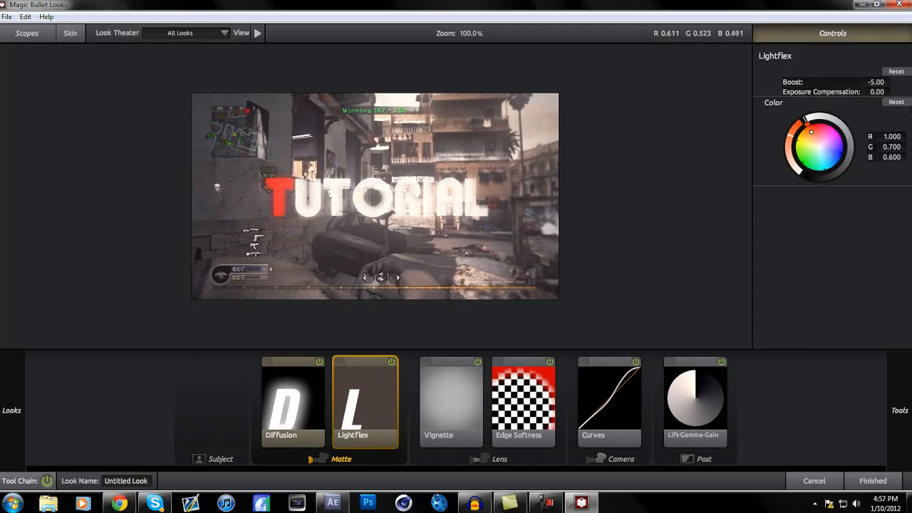
pyautogui.click(872, 481)
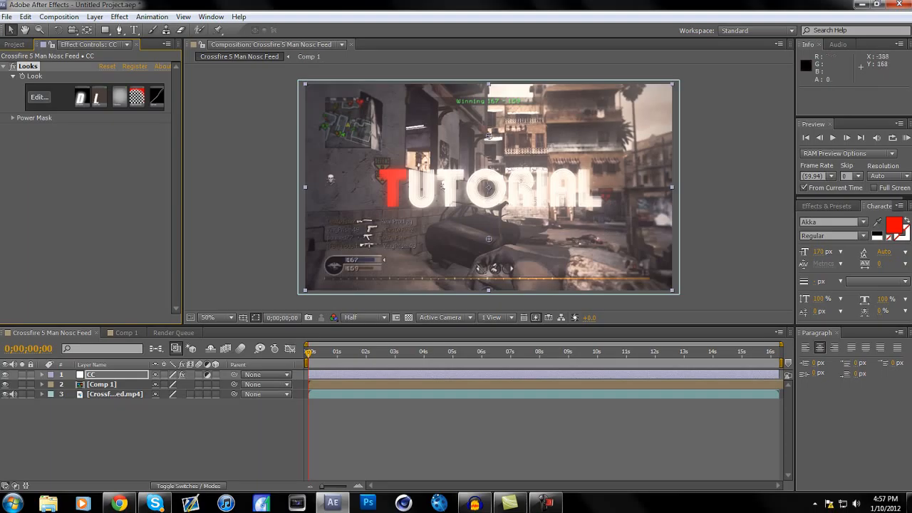
# Apply a Sharpen effect to the CC layer with a sharpen amount of 12
pyautogui.click(119, 16)
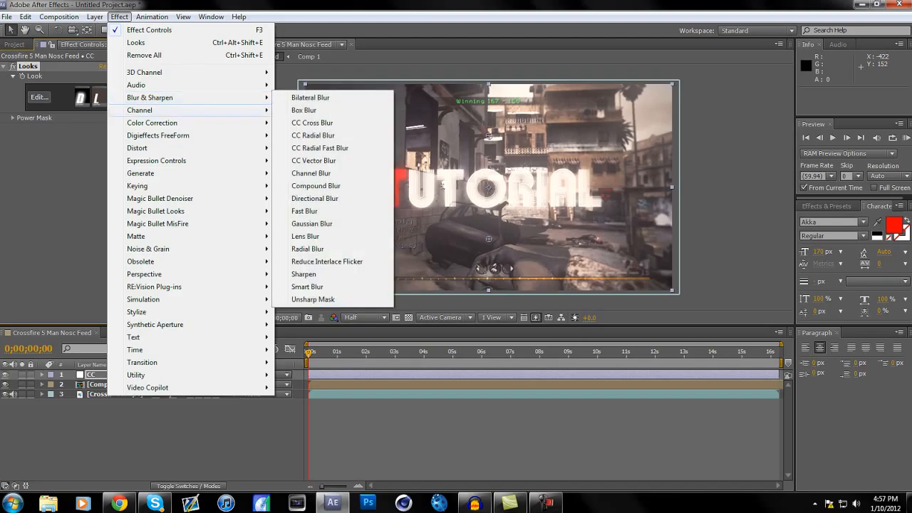
pyautogui.click(303, 274)
pyautogui.click(101, 137)
pyautogui.write('12')
pyautogui.press('Return')
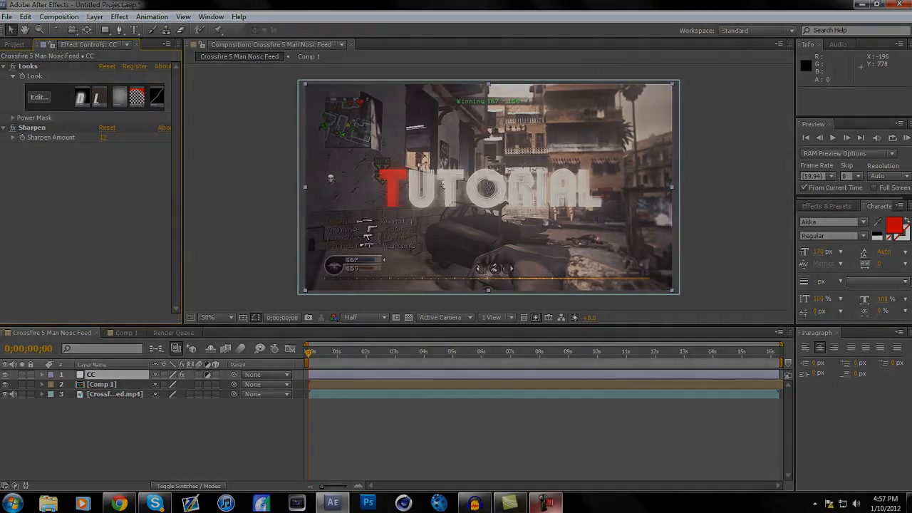
pyautogui.click(545, 503)
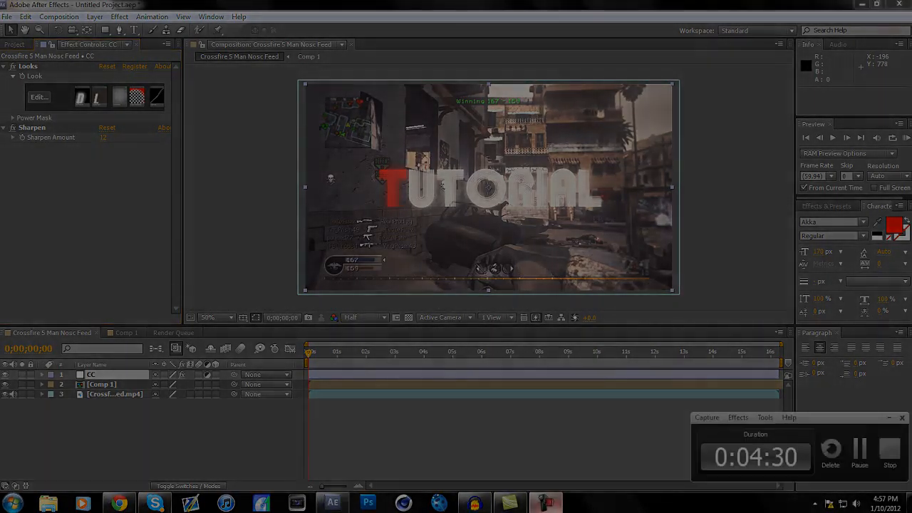